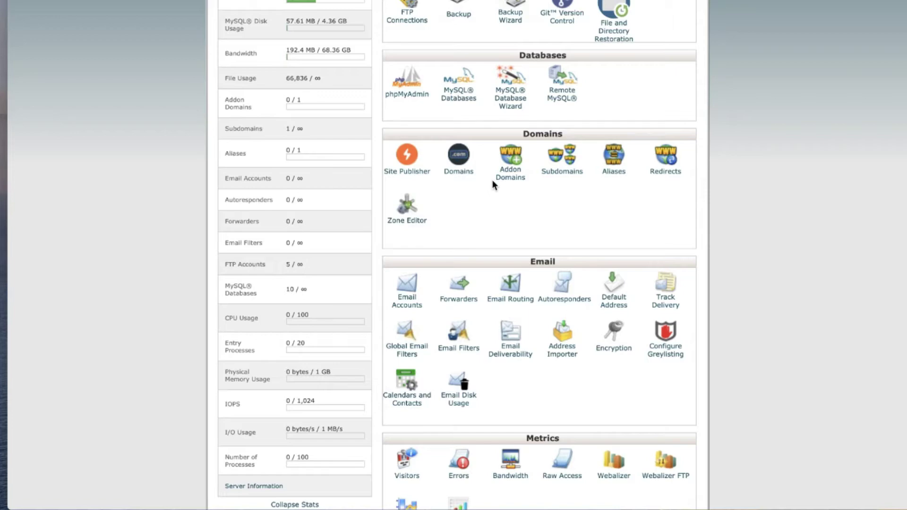
- Open the hosting account's File Manager in a new browser tab
{"action": "scroll", "coordinate": [493, 182], "scroll_direction": "up", "scroll_amount": 5}
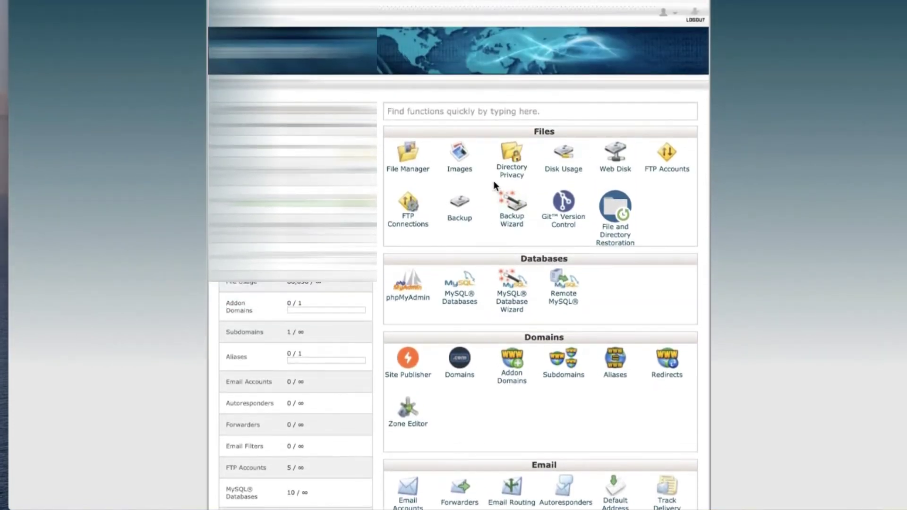
{"action": "scroll", "coordinate": [494, 180], "scroll_direction": "down", "scroll_amount": 3}
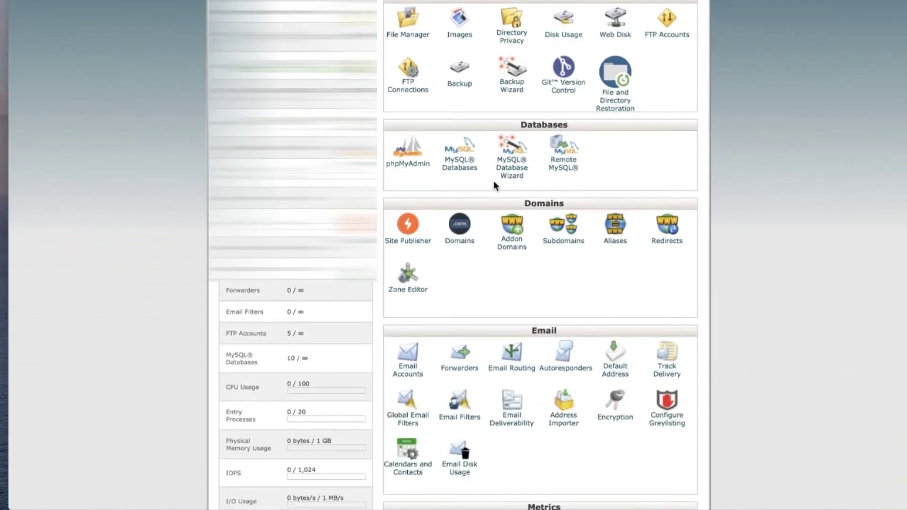
{"action": "scroll", "coordinate": [494, 181], "scroll_direction": "down", "scroll_amount": 1}
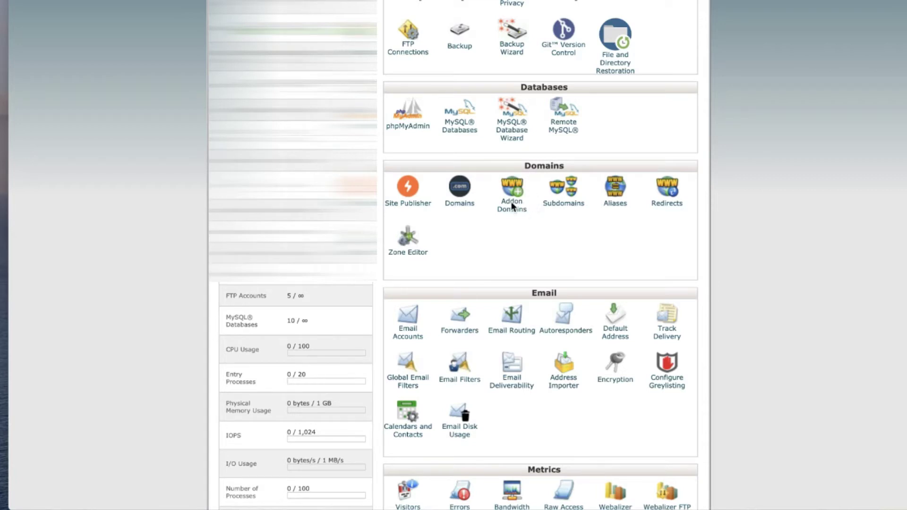
{"action": "scroll", "coordinate": [531, 199], "scroll_direction": "up", "scroll_amount": 3}
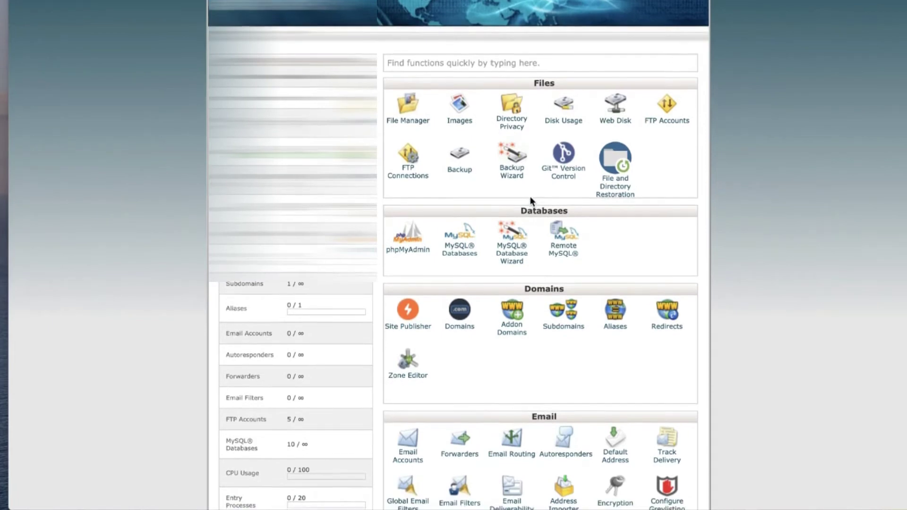
{"action": "scroll", "coordinate": [529, 201], "scroll_direction": "down", "scroll_amount": 1}
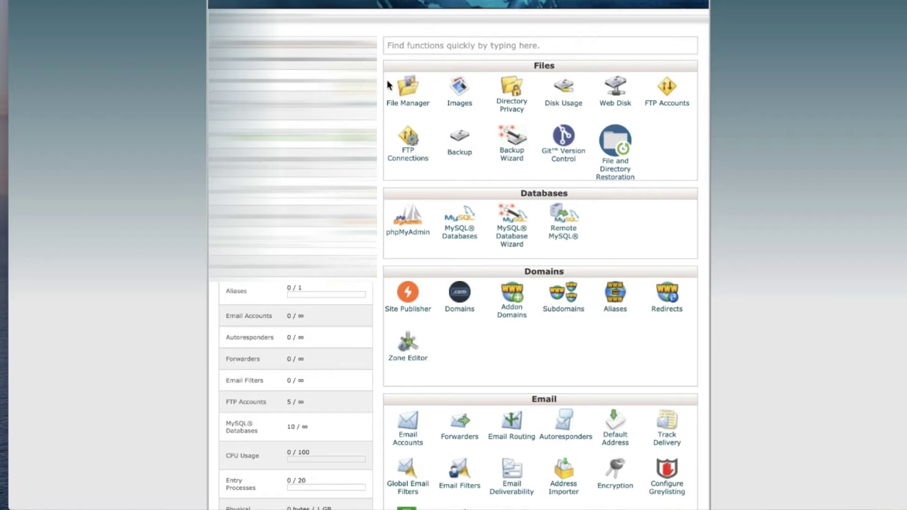
{"action": "scroll", "coordinate": [431, 102], "scroll_direction": "up", "scroll_amount": 2}
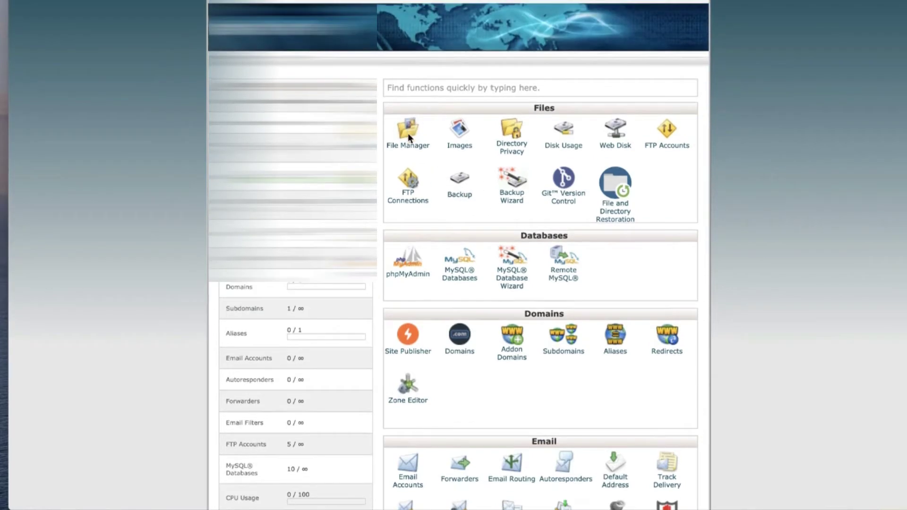
{"action": "right_click", "coordinate": [406, 146]}
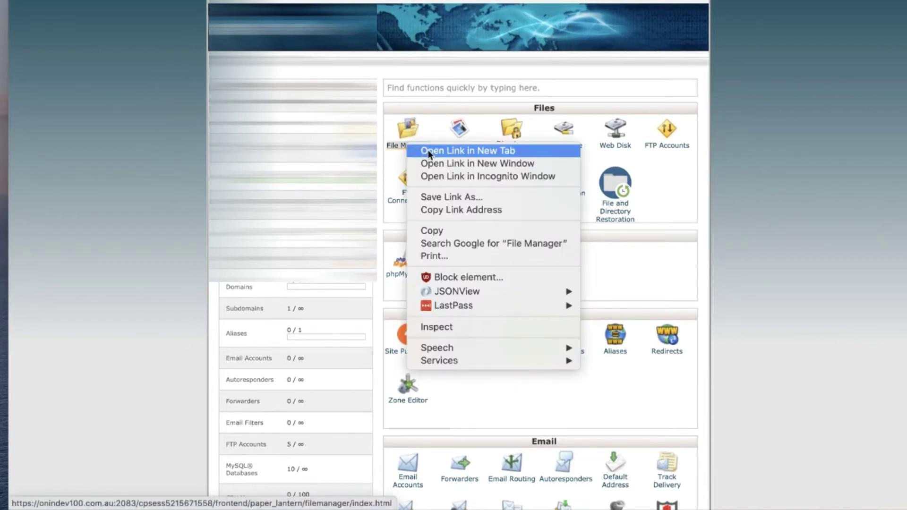
{"action": "left_click", "coordinate": [428, 150]}
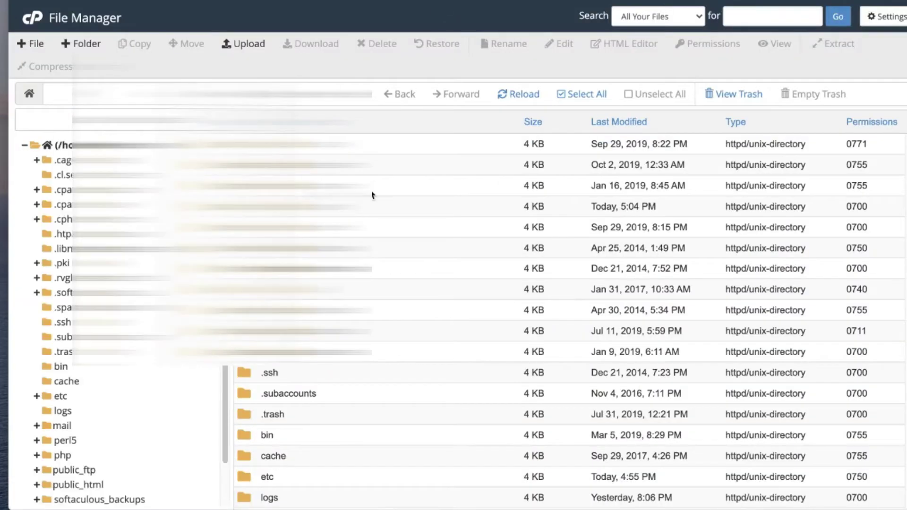
- Look through the home directory's folders in the File Manager, including public_html in the folder tree
{"action": "scroll", "coordinate": [373, 195], "scroll_direction": "down", "scroll_amount": 7}
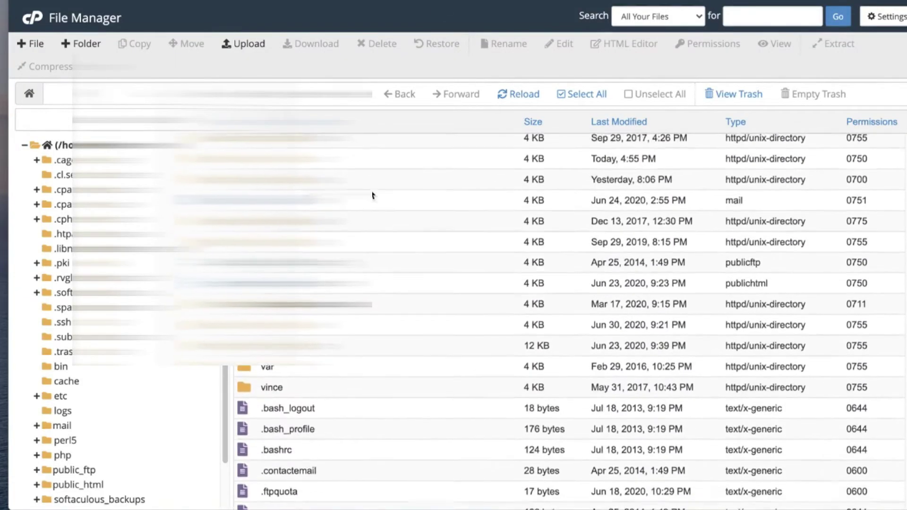
{"action": "scroll", "coordinate": [99, 368], "scroll_direction": "down", "scroll_amount": 3}
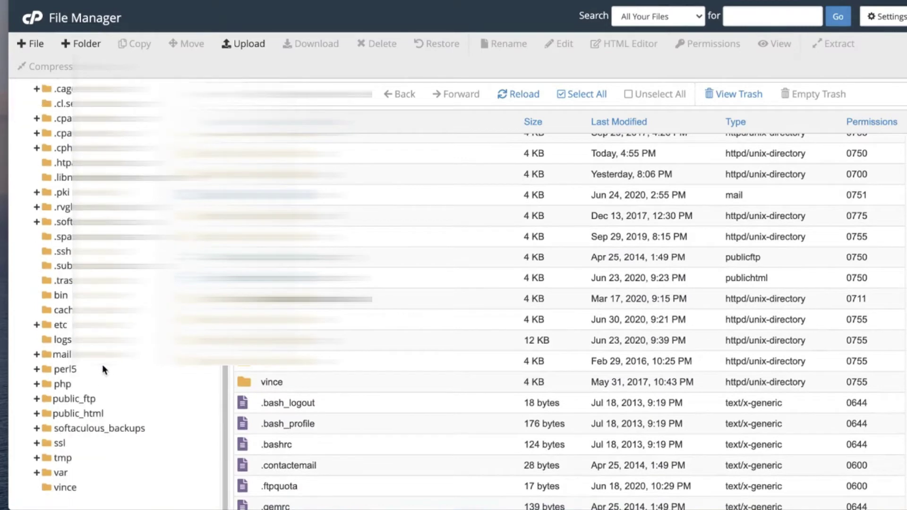
{"action": "left_click", "coordinate": [53, 419]}
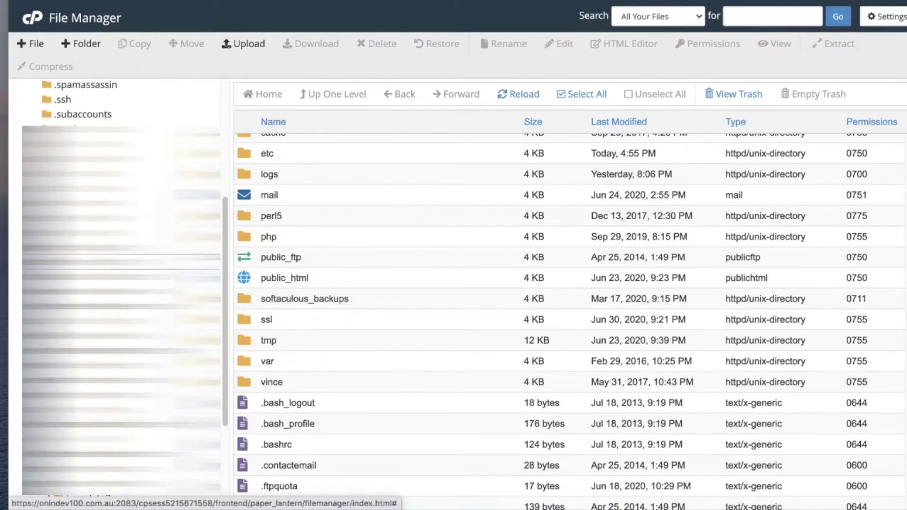
{"action": "scroll", "coordinate": [120, 284], "scroll_direction": "down", "scroll_amount": 3}
{"action": "scroll", "coordinate": [121, 283], "scroll_direction": "down", "scroll_amount": 3}
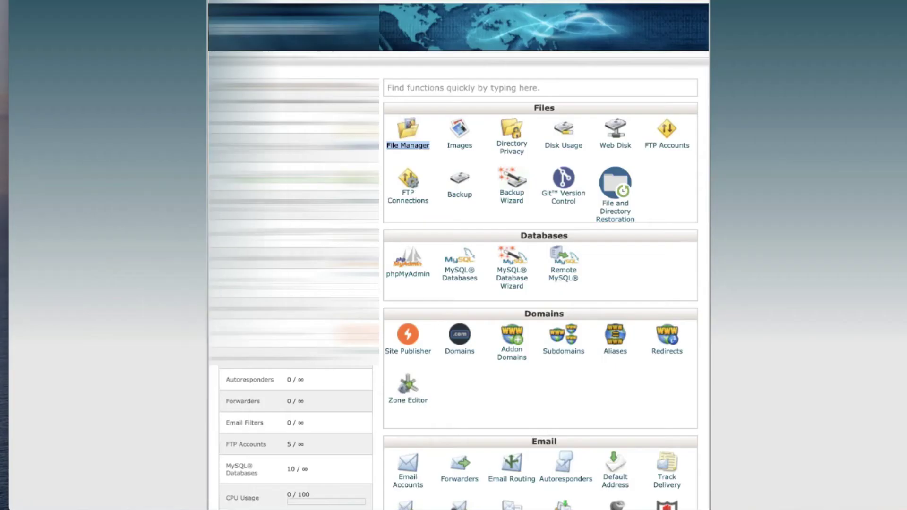
- Open the WordPress script page from the Softaculous Apps Installer section of the control panel home page
{"action": "scroll", "coordinate": [486, 125], "scroll_direction": "down", "scroll_amount": 4}
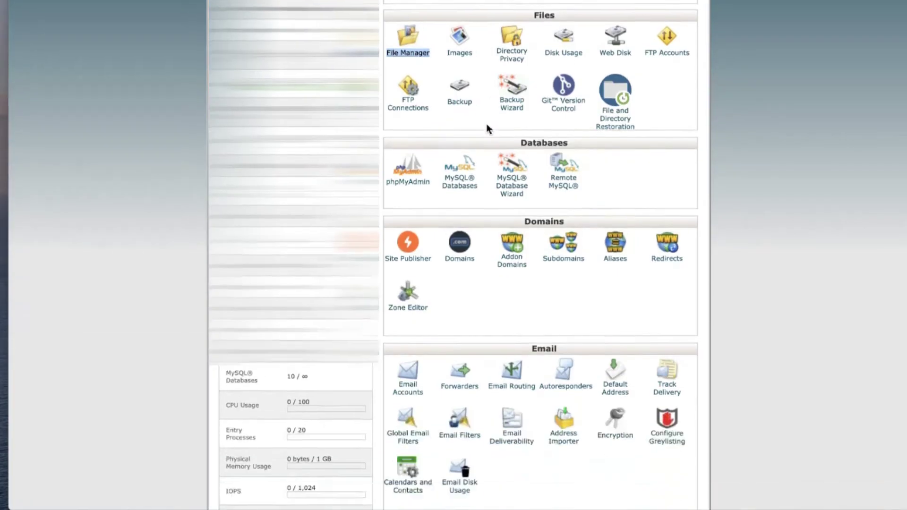
{"action": "scroll", "coordinate": [487, 124], "scroll_direction": "down", "scroll_amount": 10}
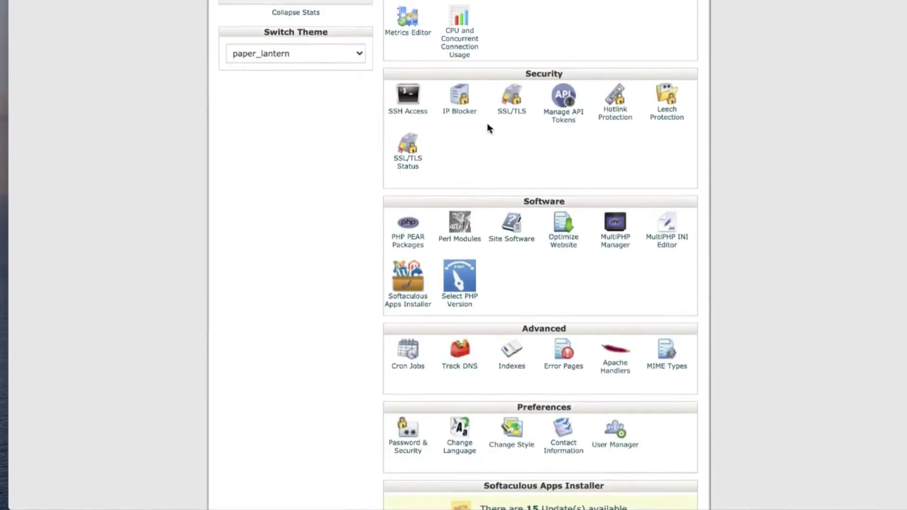
{"action": "scroll", "coordinate": [488, 128], "scroll_direction": "down", "scroll_amount": 6}
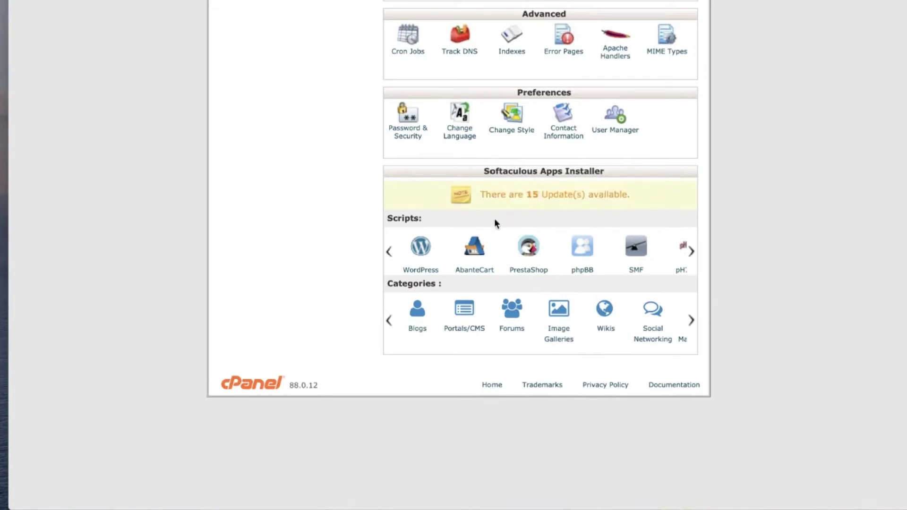
{"action": "left_click", "coordinate": [421, 270]}
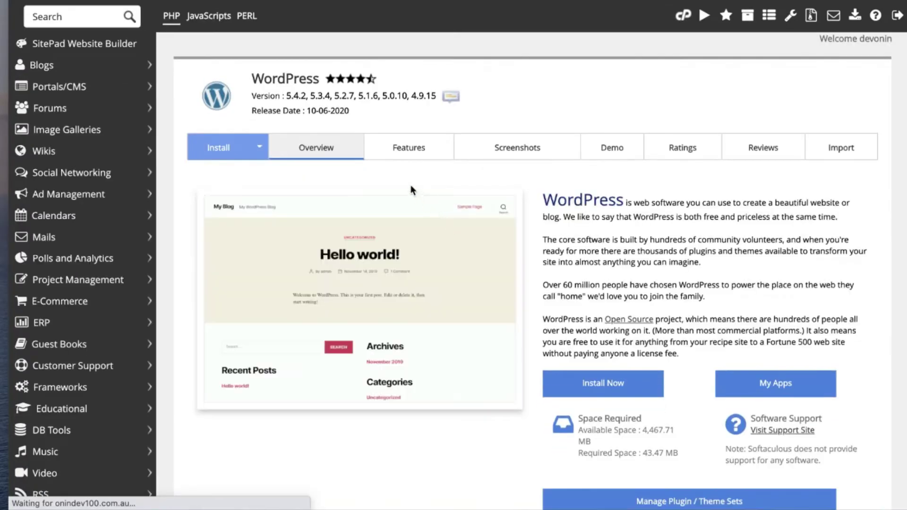
- Examine the WordPress overview page and its list of current installations
{"action": "scroll", "coordinate": [681, 228], "scroll_direction": "down", "scroll_amount": 6}
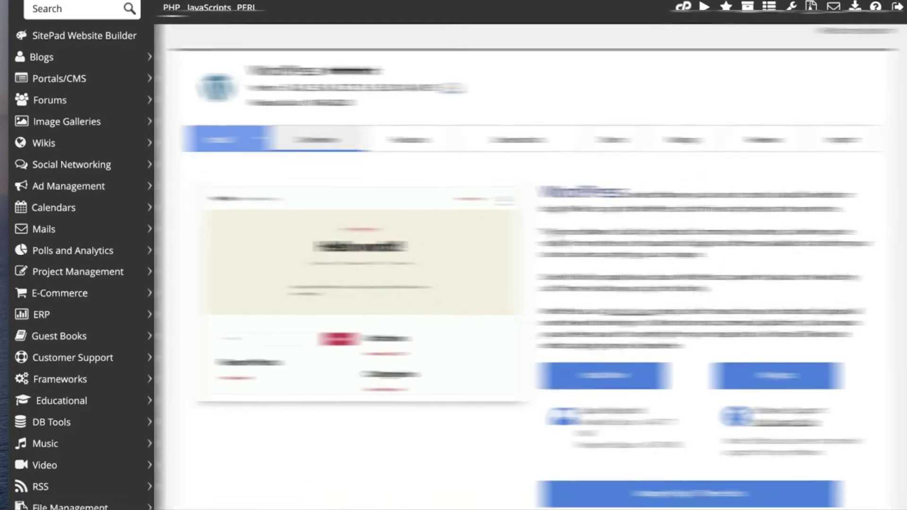
{"action": "scroll", "coordinate": [518, 175], "scroll_direction": "down", "scroll_amount": 4}
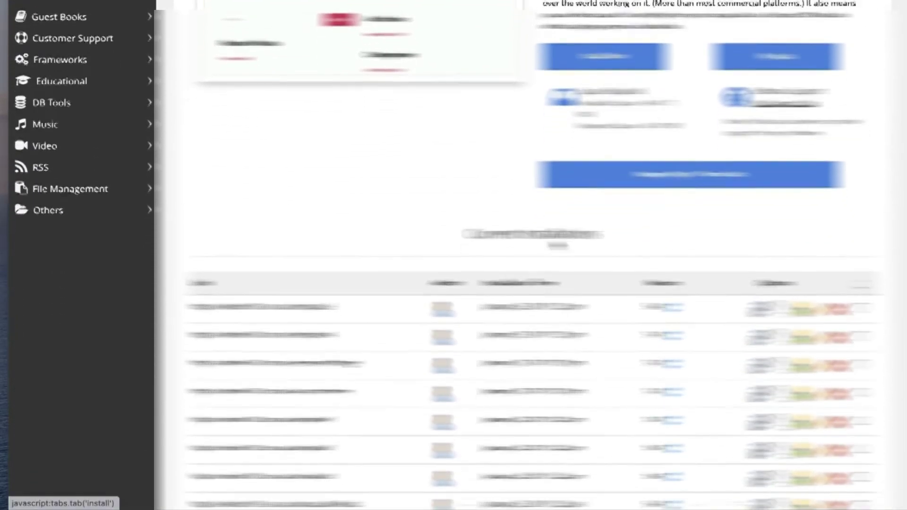
{"action": "scroll", "coordinate": [518, 176], "scroll_direction": "down", "scroll_amount": 2}
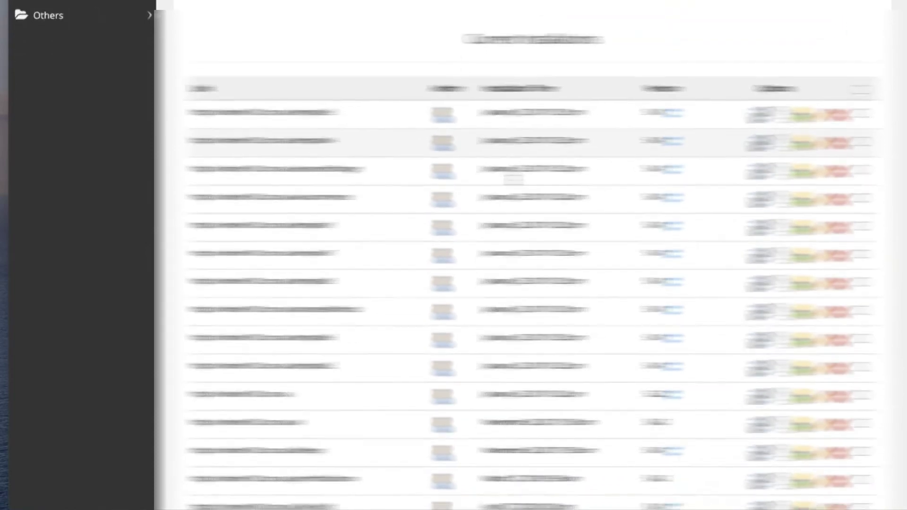
{"action": "scroll", "coordinate": [529, 140], "scroll_direction": "up", "scroll_amount": 3}
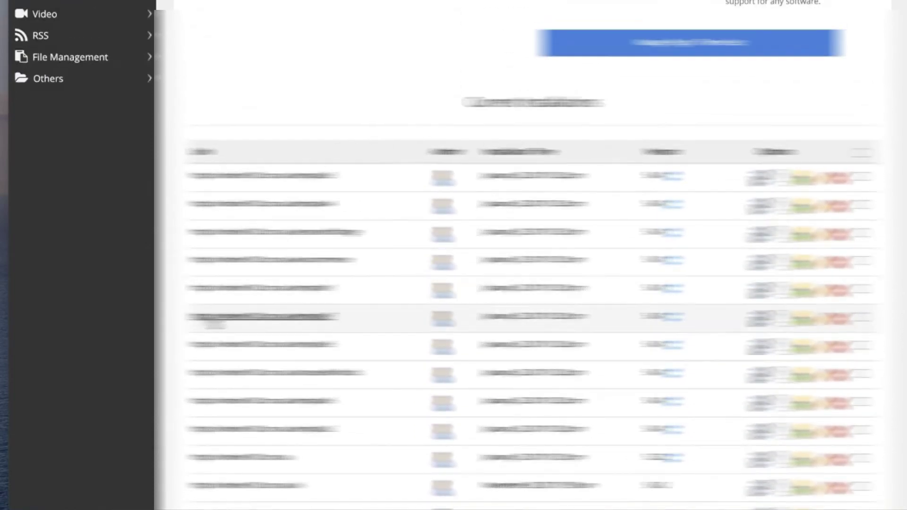
{"action": "scroll", "coordinate": [529, 255], "scroll_direction": "up", "scroll_amount": 3}
{"action": "scroll", "coordinate": [528, 255], "scroll_direction": "up", "scroll_amount": 1}
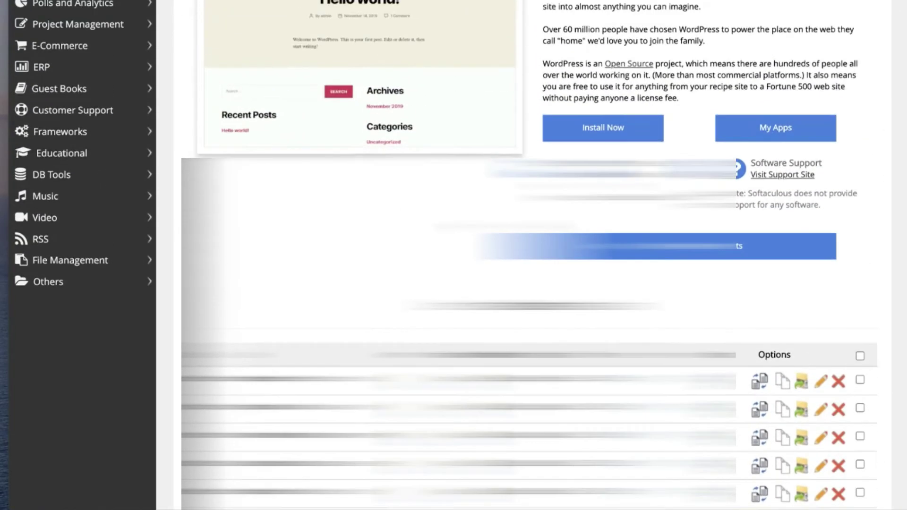
{"action": "scroll", "coordinate": [529, 255], "scroll_direction": "down", "scroll_amount": 2}
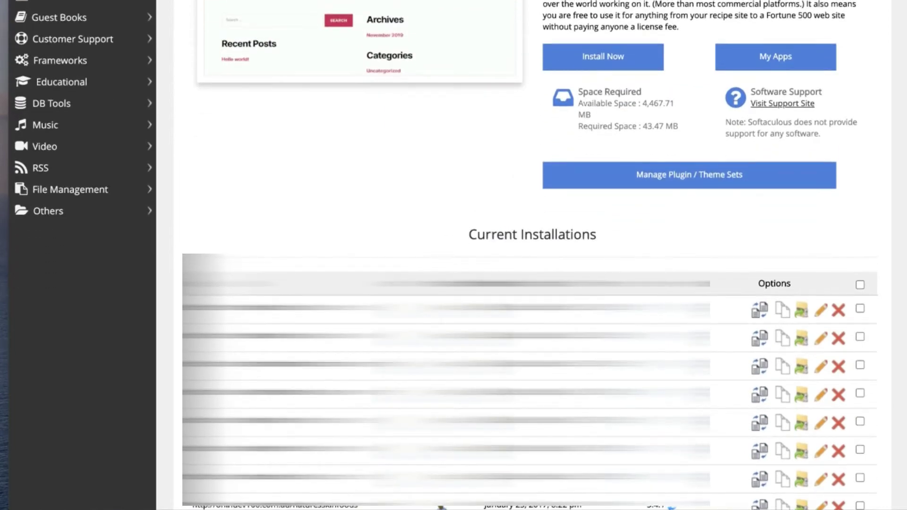
{"action": "scroll", "coordinate": [529, 255], "scroll_direction": "up", "scroll_amount": 3}
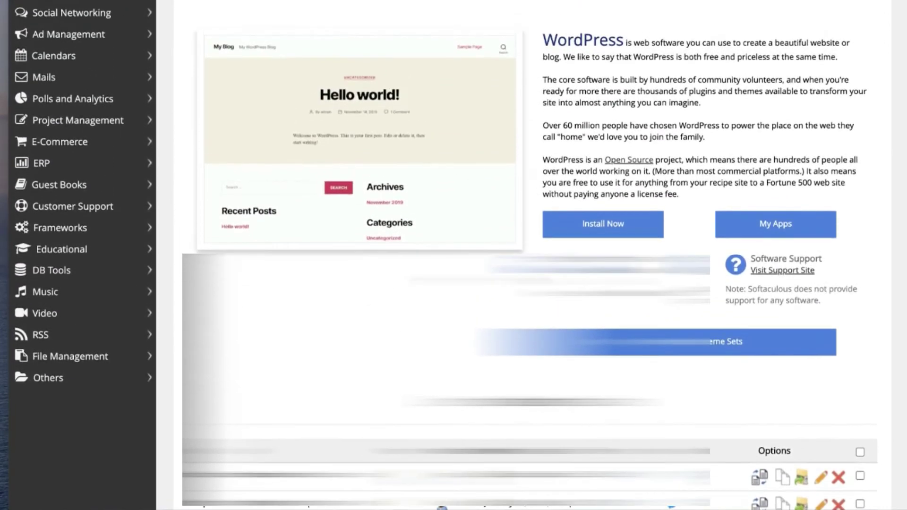
{"action": "scroll", "coordinate": [477, 277], "scroll_direction": "up", "scroll_amount": 1}
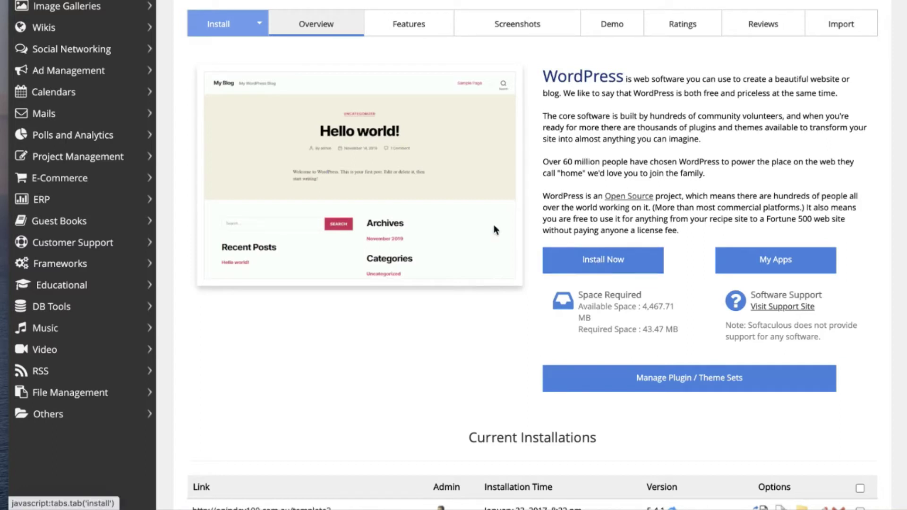
- Start a new WordPress installation and review the setup options, keeping version 5.4.2
{"action": "left_click", "coordinate": [591, 266]}
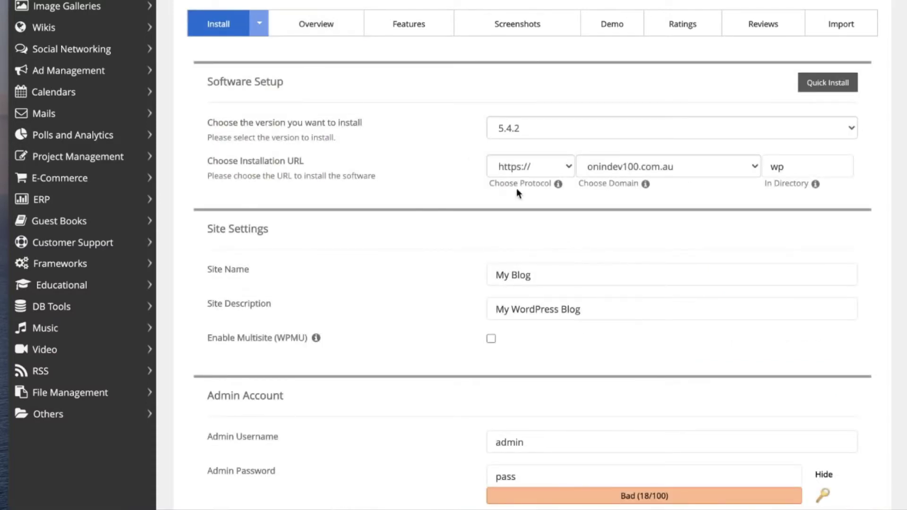
{"action": "left_click", "coordinate": [525, 135]}
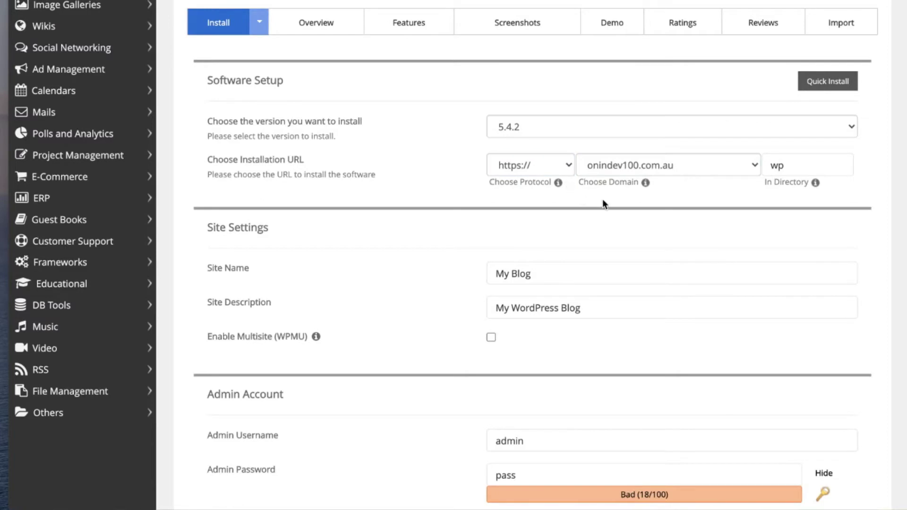
{"action": "scroll", "coordinate": [602, 204], "scroll_direction": "down", "scroll_amount": 1}
{"action": "scroll", "coordinate": [603, 204], "scroll_direction": "up", "scroll_amount": 2}
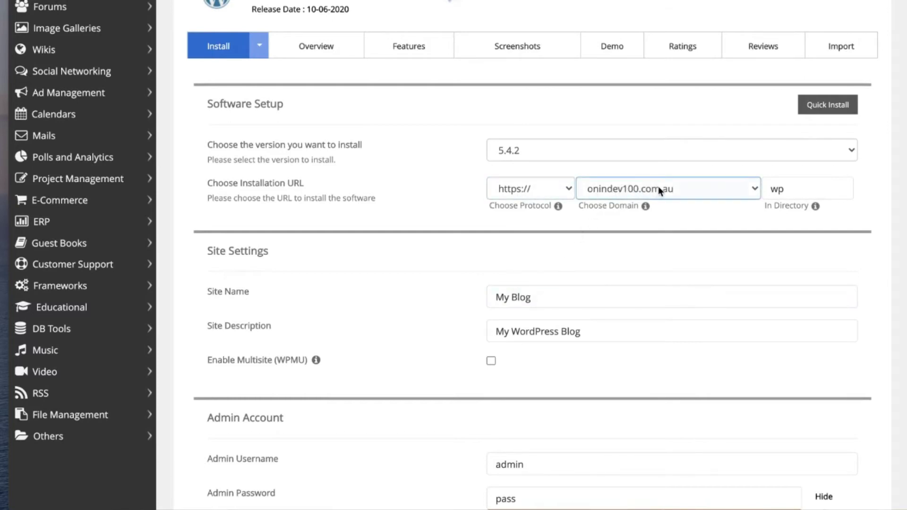
- Replace the installation directory with the owner's first name joined to "website", in lowercase without a space
{"action": "left_click", "coordinate": [775, 188]}
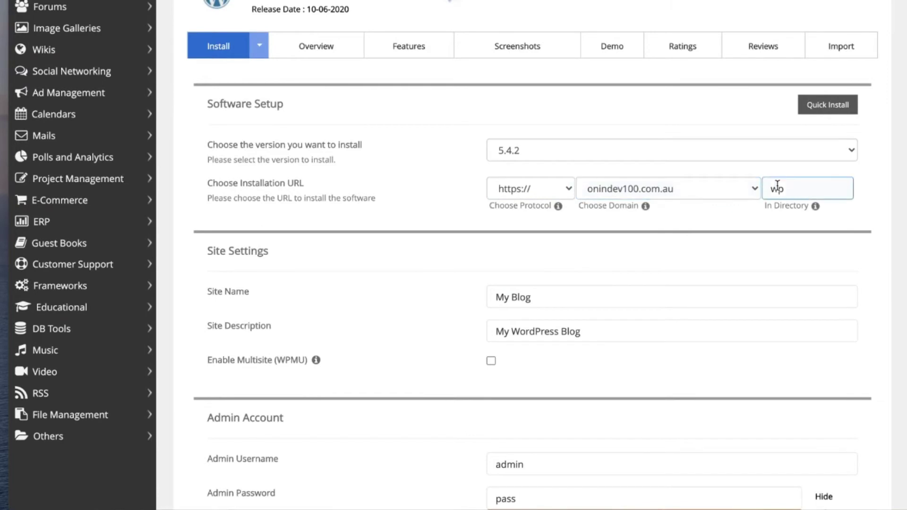
{"action": "left_click_drag", "start_coordinate": [791, 188], "coordinate": [765, 188]}
{"action": "left_click", "coordinate": [804, 189]}
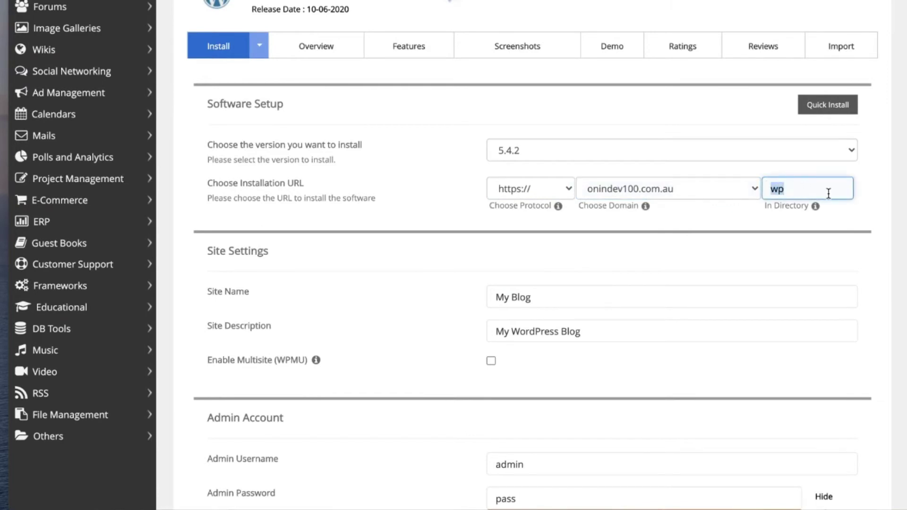
{"action": "type", "text": "vince"}
{"action": "key", "text": "BackSpace"}
{"action": "key", "text": "BackSpace"}
{"action": "key", "text": "BackSpace"}
{"action": "key", "text": "BackSpace"}
{"action": "key", "text": "BackSpace"}
{"action": "type", "text": "vince"}
{"action": "key", "text": "BackSpace"}
{"action": "key", "text": "BackSpace"}
{"action": "key", "text": "BackSpace"}
{"action": "key", "text": "BackSpace"}
{"action": "key", "text": "BackSpace"}
{"action": "type", "text": "vincewebsite"}
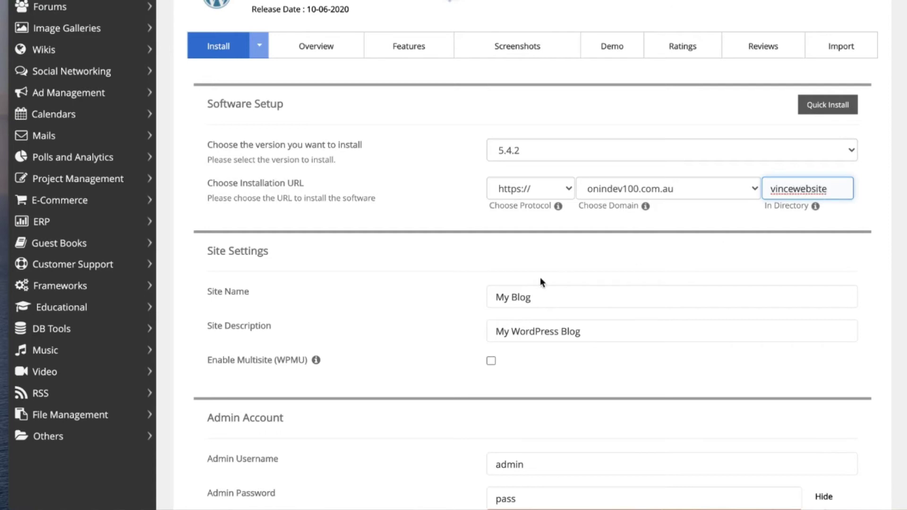
- Set the site name to the owner's first name followed by "Website"
{"action": "left_click", "coordinate": [522, 297]}
{"action": "double_click", "coordinate": [520, 297]}
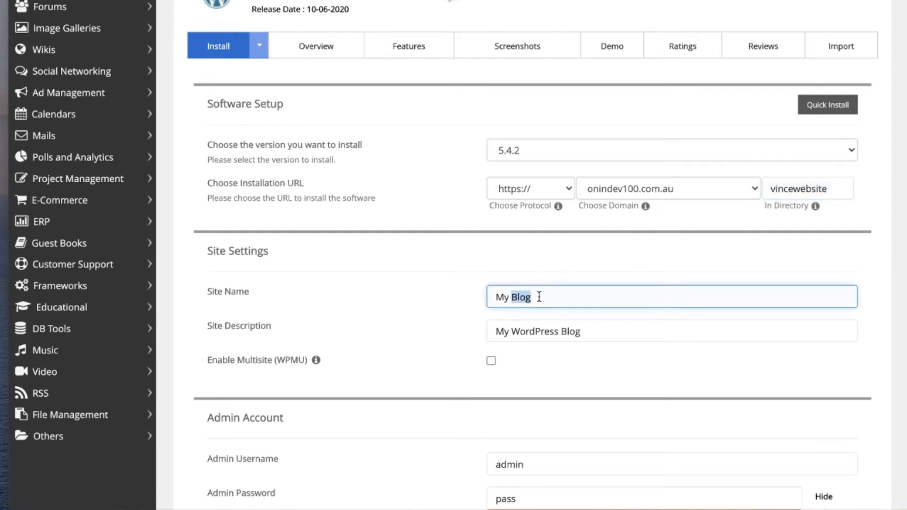
{"action": "left_click_drag", "start_coordinate": [538, 298], "coordinate": [465, 299]}
{"action": "type", "text": "Vince Website"}
- Set the site description to "My WPMedic Website"
{"action": "left_click_drag", "start_coordinate": [638, 325], "coordinate": [494, 331]}
{"action": "type", "text": "My "}
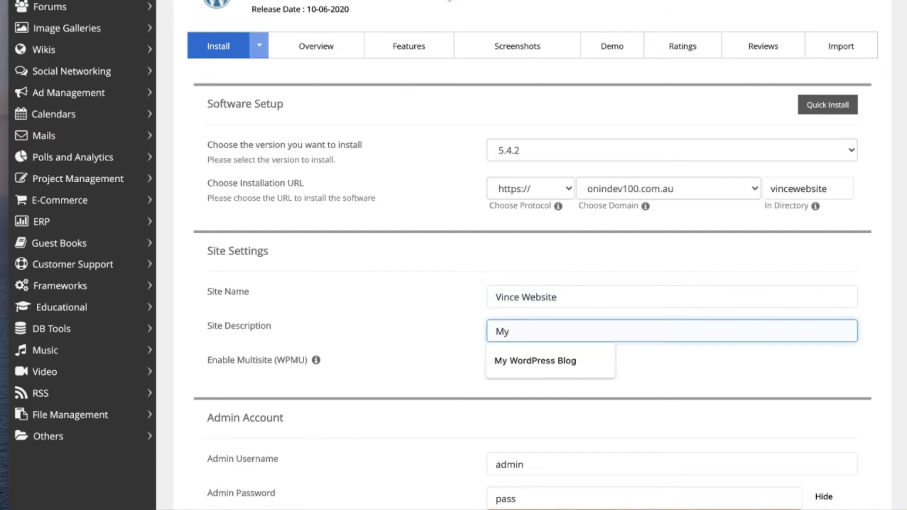
{"action": "type", "text": "WP"}
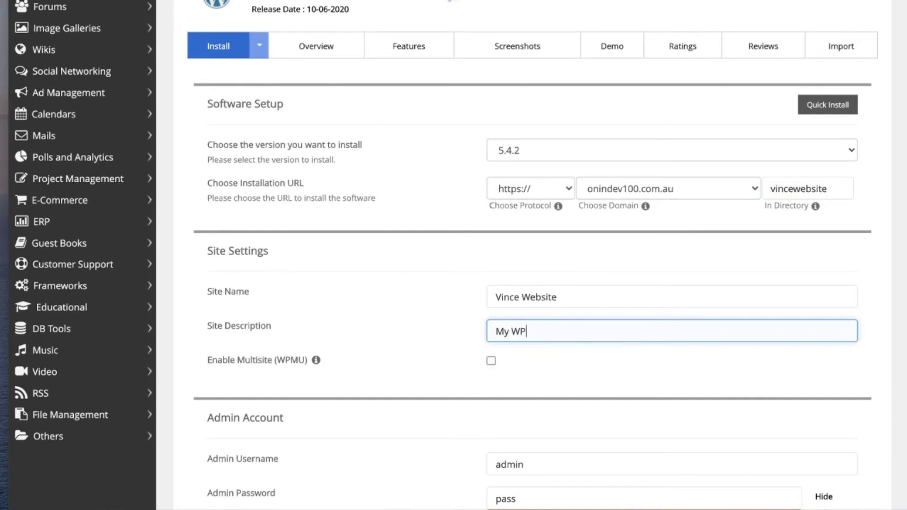
{"action": "type", "text": "Medic Website"}
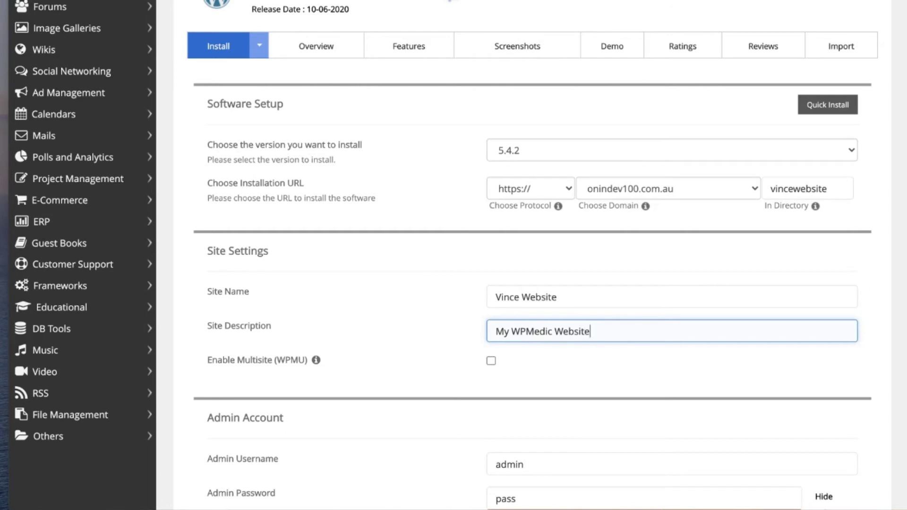
- Replace the admin username with the owner's first name joined to "Website", without a space
{"action": "scroll", "coordinate": [457, 323], "scroll_direction": "down", "scroll_amount": 3}
{"action": "left_click", "coordinate": [537, 354]}
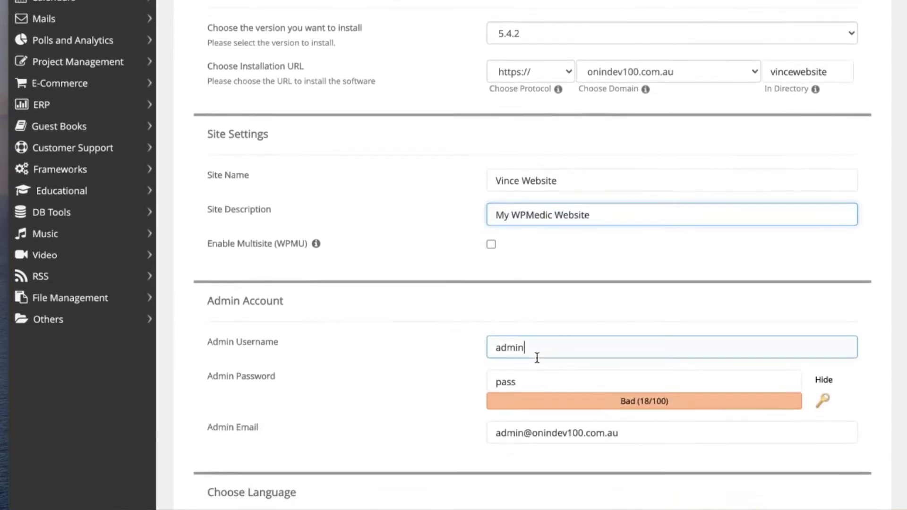
{"action": "left_click_drag", "start_coordinate": [537, 346], "coordinate": [480, 345]}
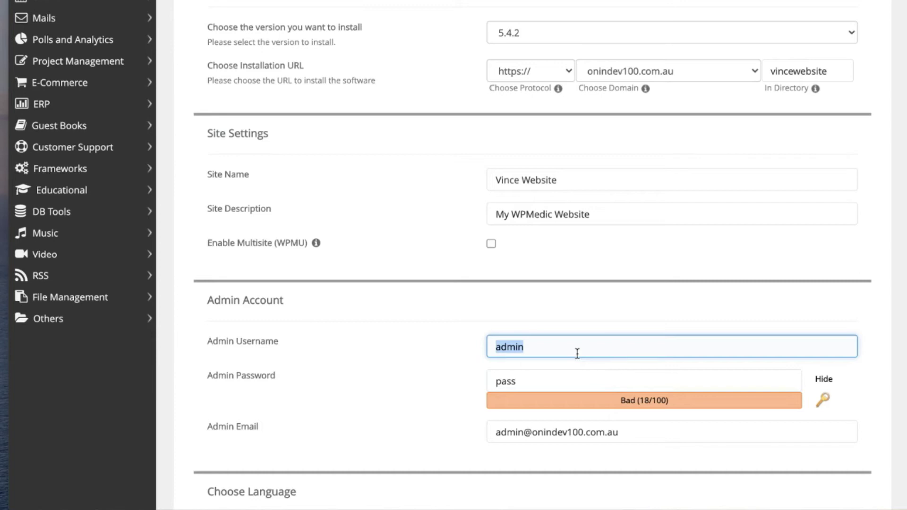
{"action": "type", "text": "B"}
{"action": "key", "text": "BackSpace"}
{"action": "type", "text": "VinceWebsite"}
- Select the default admin password, switch to TextEdit and create a new blank document, moving its window off the form
{"action": "left_click", "coordinate": [536, 379]}
{"action": "double_click", "coordinate": [508, 380]}
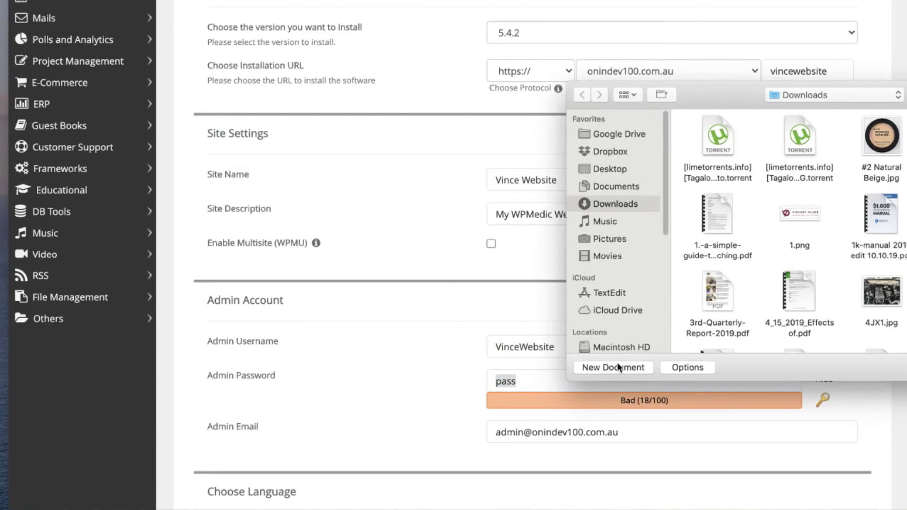
{"action": "left_click", "coordinate": [617, 367]}
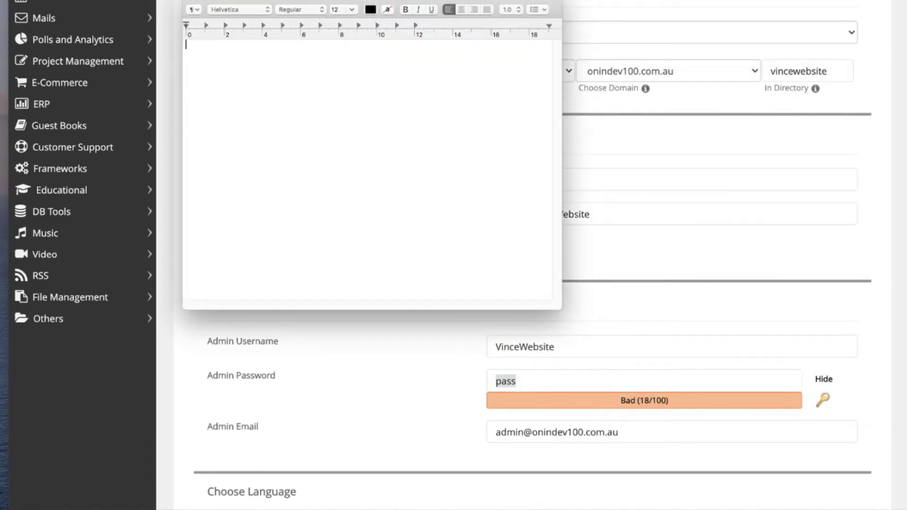
{"action": "left_click", "coordinate": [130, 0]}
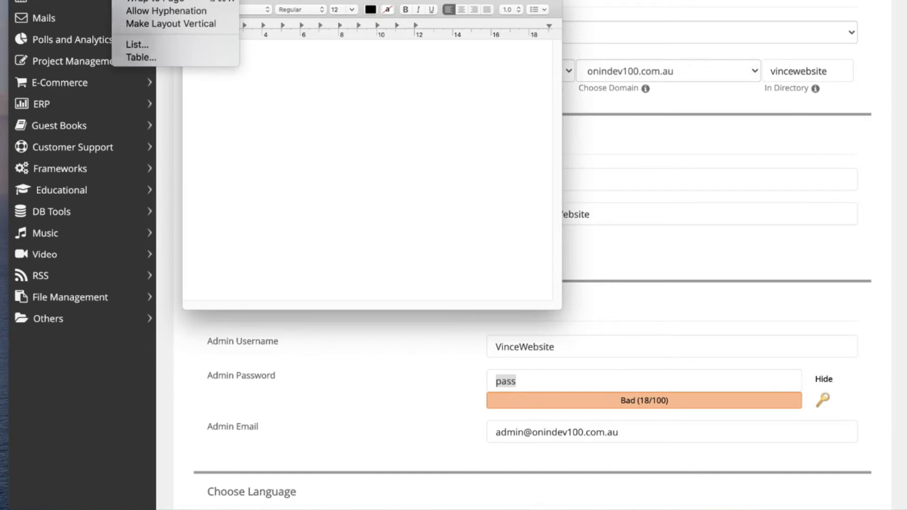
{"action": "left_click", "coordinate": [154, 0]}
{"action": "left_click_drag", "start_coordinate": [260, 0], "coordinate": [906, 326]}
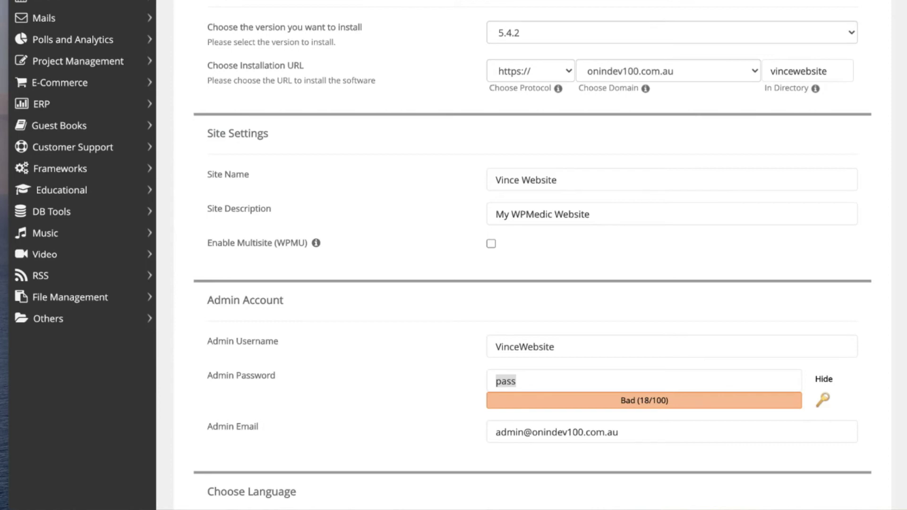
- Replace the default admin password in the installation form by pasting a strong account password
{"action": "left_click", "coordinate": [551, 377]}
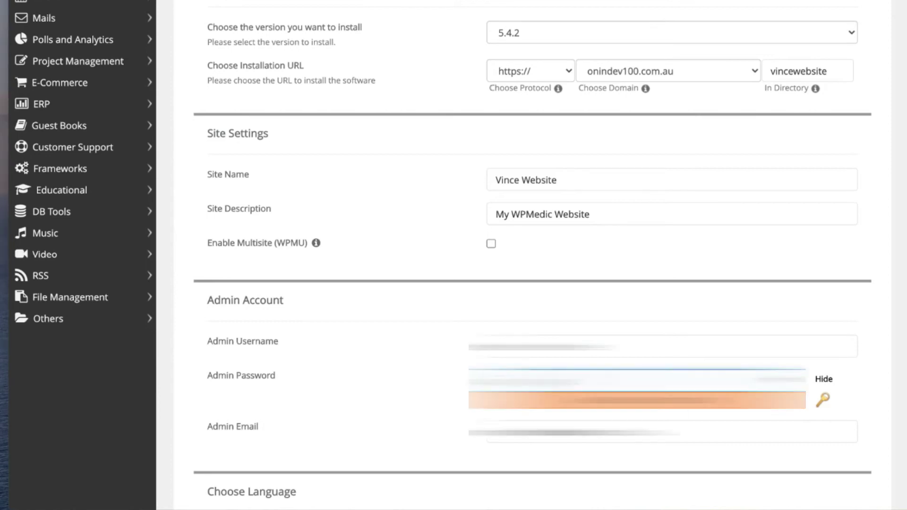
{"action": "key", "text": "super+v"}
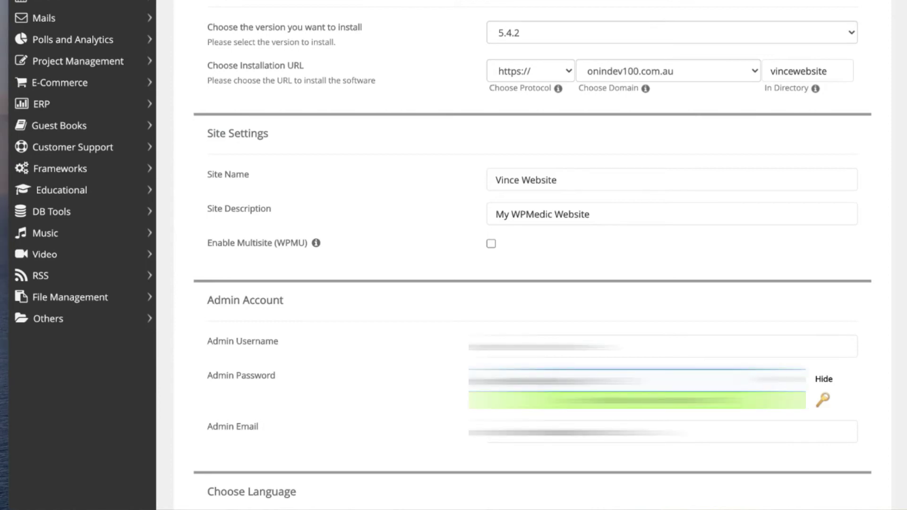
{"action": "key", "text": "Tab"}
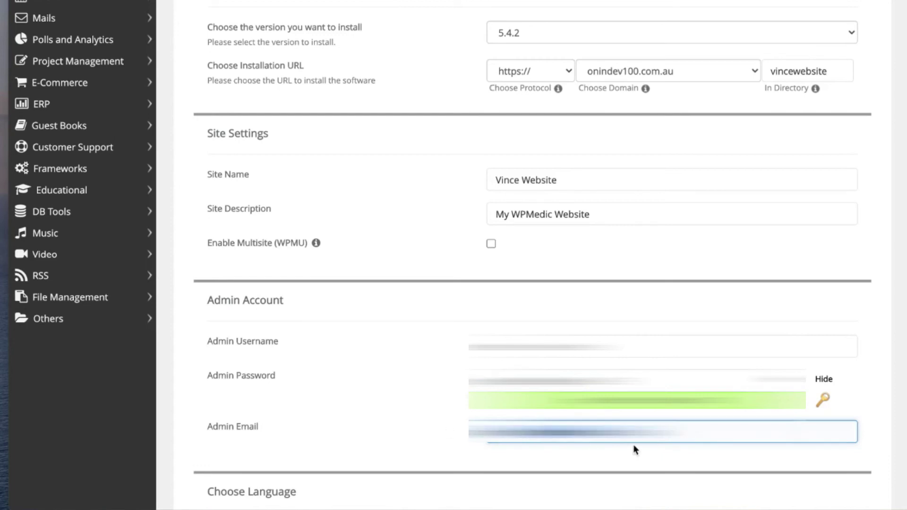
- Fill in the admin e-mail with a suggested address and hide the admin password
{"action": "left_click", "coordinate": [651, 443]}
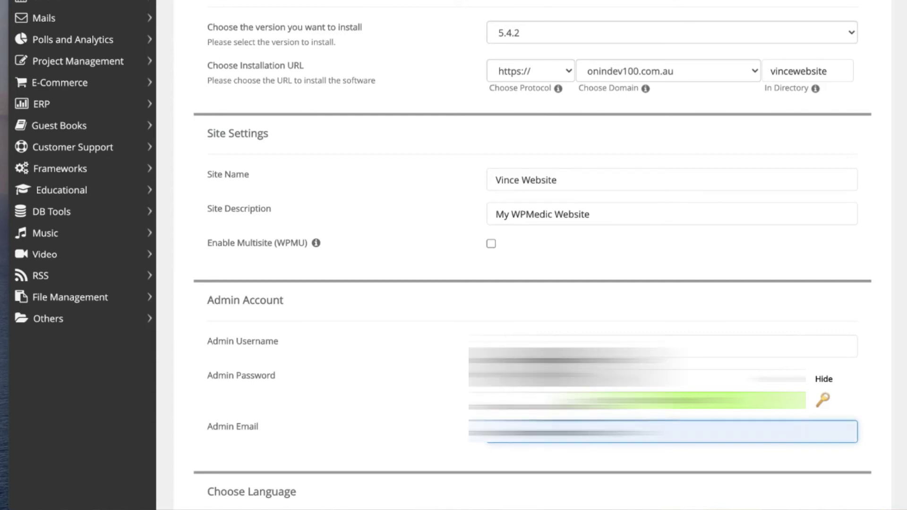
{"action": "left_click", "coordinate": [566, 367]}
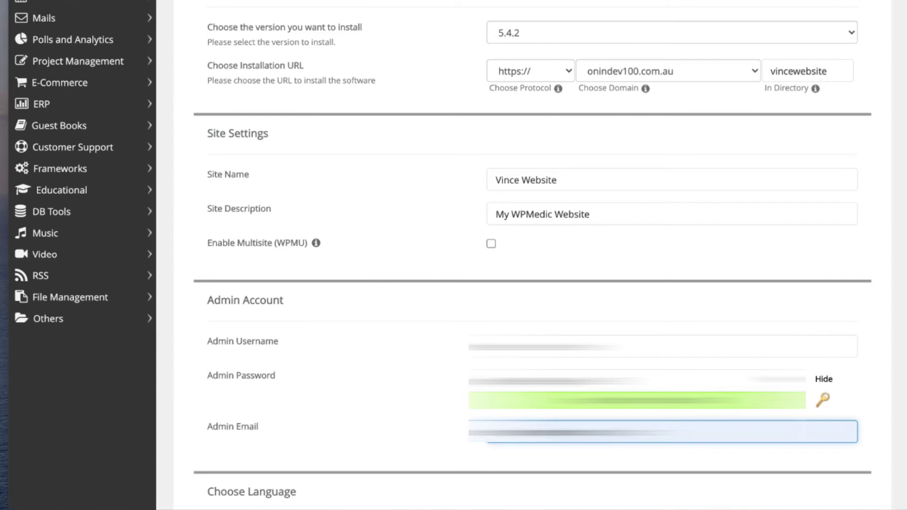
{"action": "left_click", "coordinate": [823, 379]}
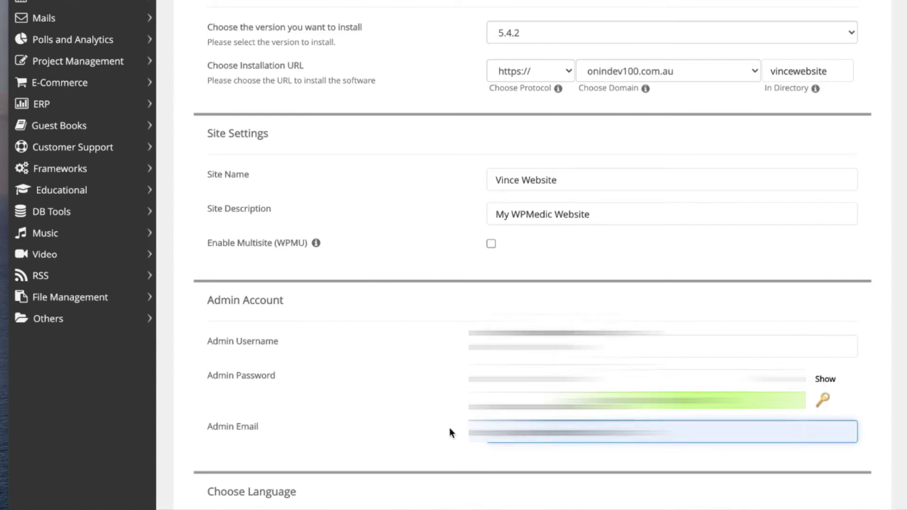
- Fill in the e-mail address for the installation details, recheck the installation directory and install WordPress in English without extra plugins
{"action": "scroll", "coordinate": [483, 344], "scroll_direction": "down", "scroll_amount": 10}
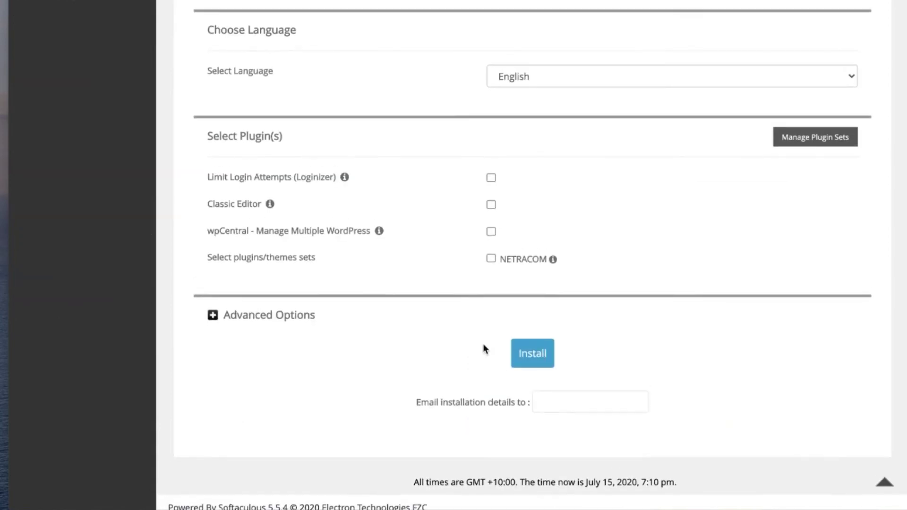
{"action": "scroll", "coordinate": [579, 346], "scroll_direction": "up", "scroll_amount": 1}
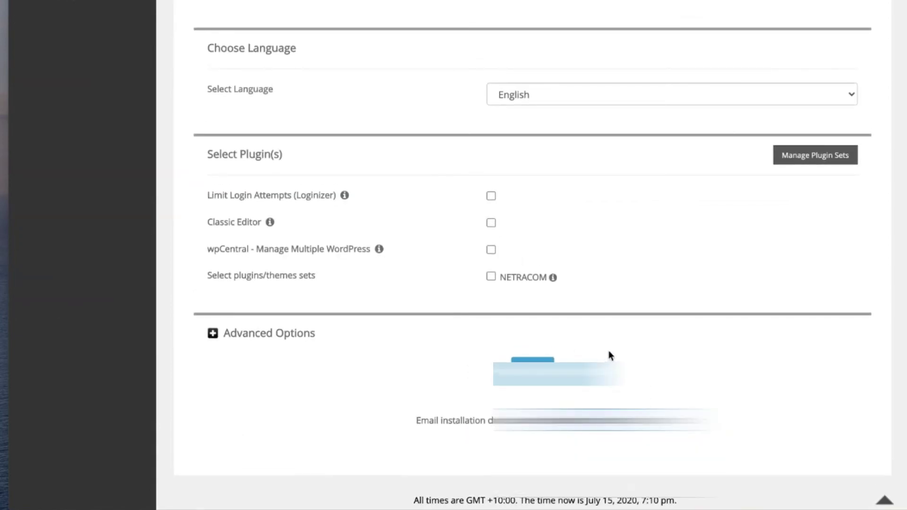
{"action": "scroll", "coordinate": [588, 343], "scroll_direction": "down", "scroll_amount": 1}
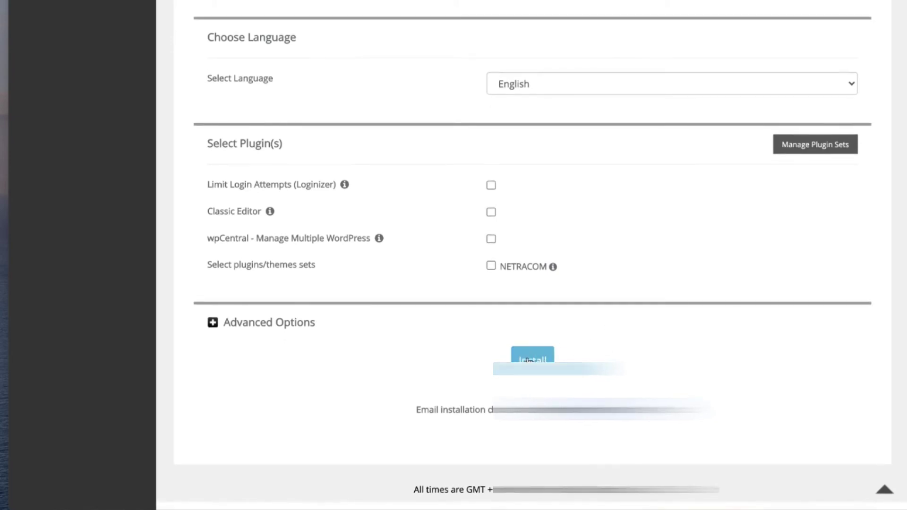
{"action": "scroll", "coordinate": [590, 330], "scroll_direction": "up", "scroll_amount": 10}
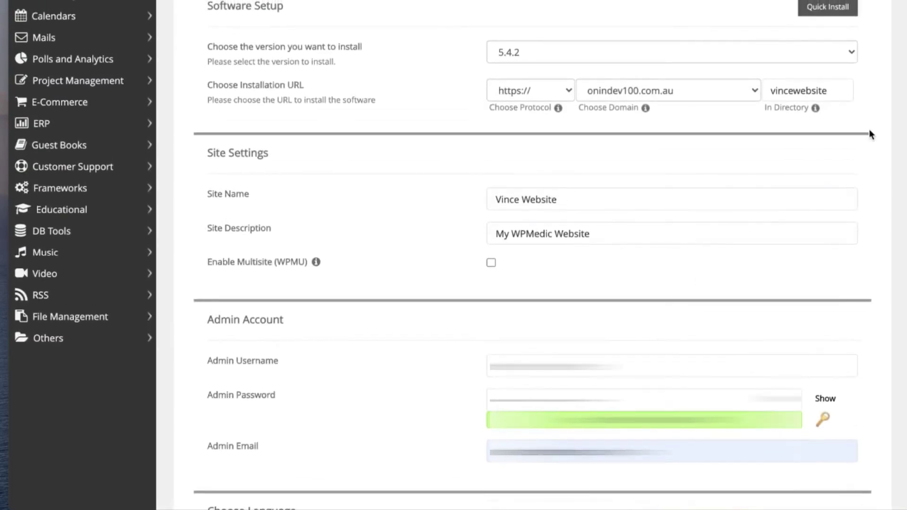
{"action": "left_click", "coordinate": [810, 90]}
{"action": "scroll", "coordinate": [468, 279], "scroll_direction": "down", "scroll_amount": 9}
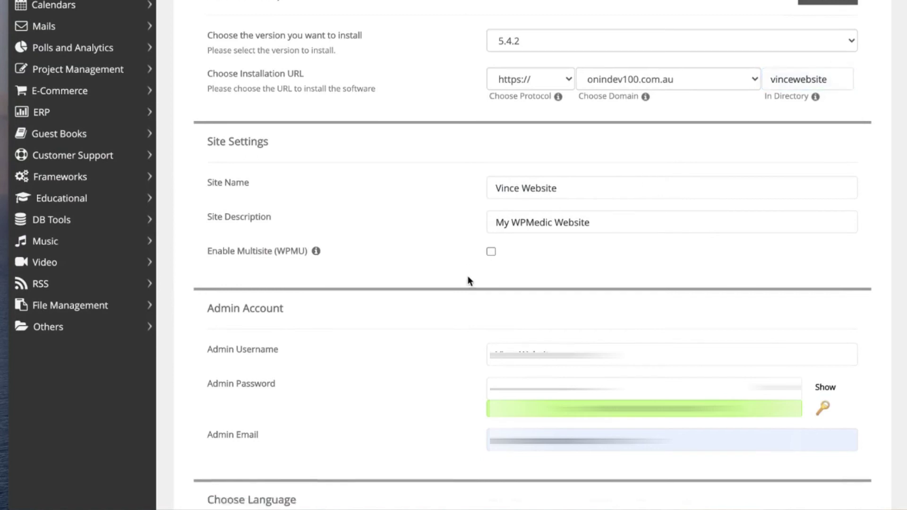
{"action": "left_click", "coordinate": [533, 403]}
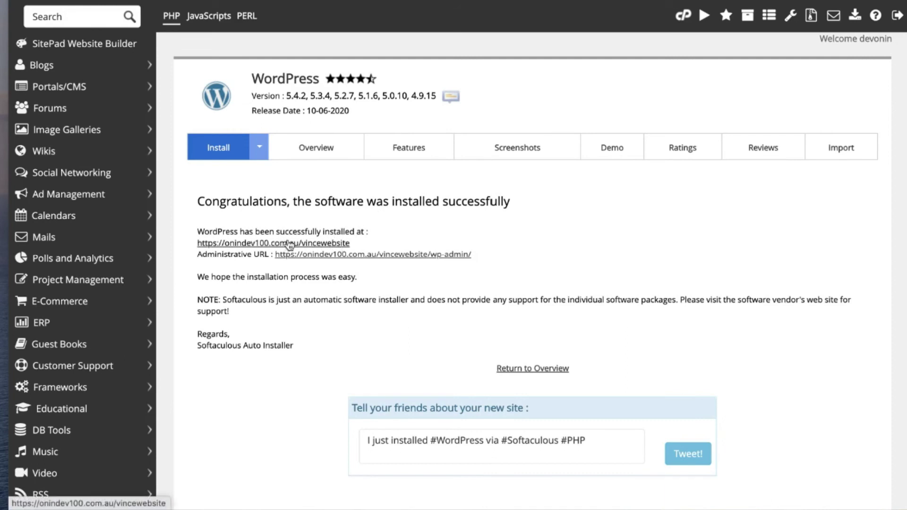
- Open the newly installed site in a new tab and look through its front page
{"action": "right_click", "coordinate": [317, 243]}
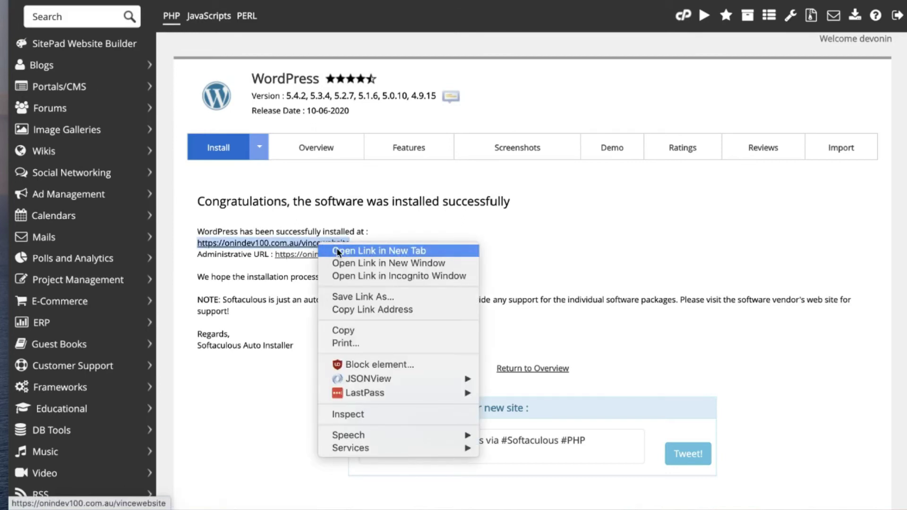
{"action": "left_click", "coordinate": [338, 251]}
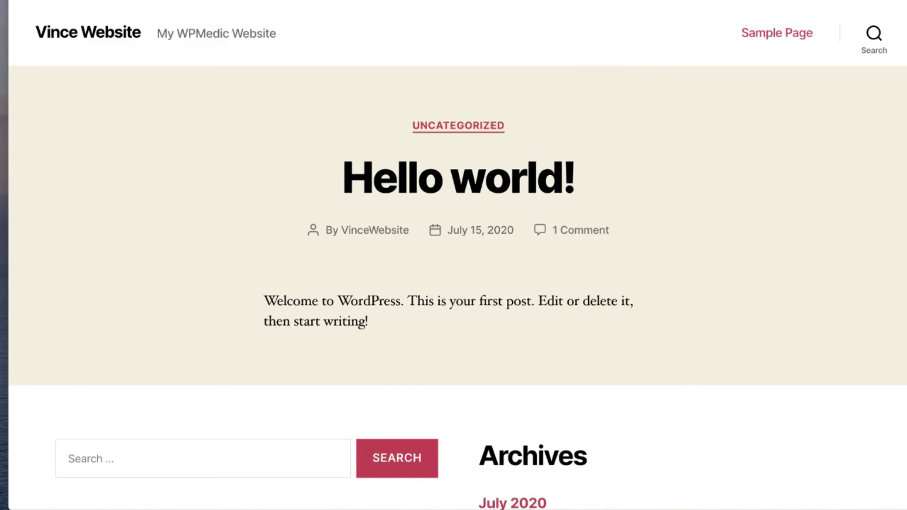
{"action": "scroll", "coordinate": [573, 129], "scroll_direction": "down", "scroll_amount": 4}
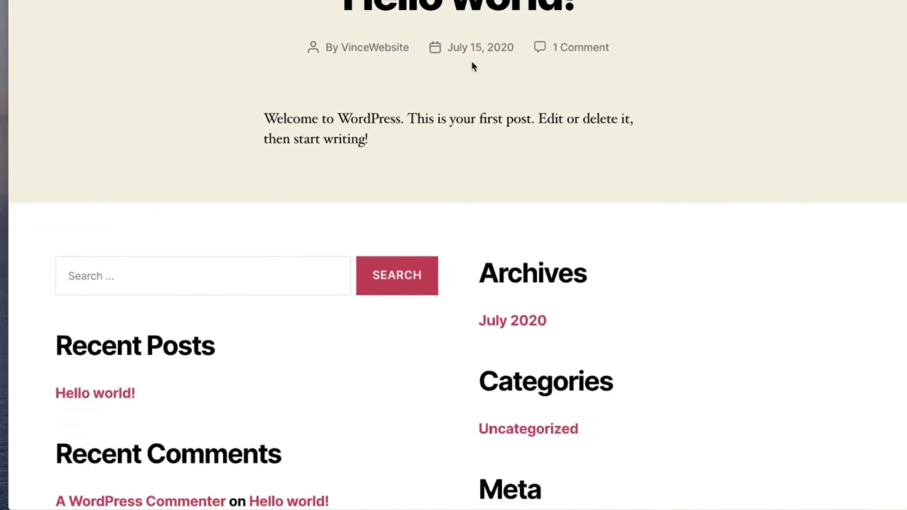
{"action": "scroll", "coordinate": [473, 63], "scroll_direction": "down", "scroll_amount": 2}
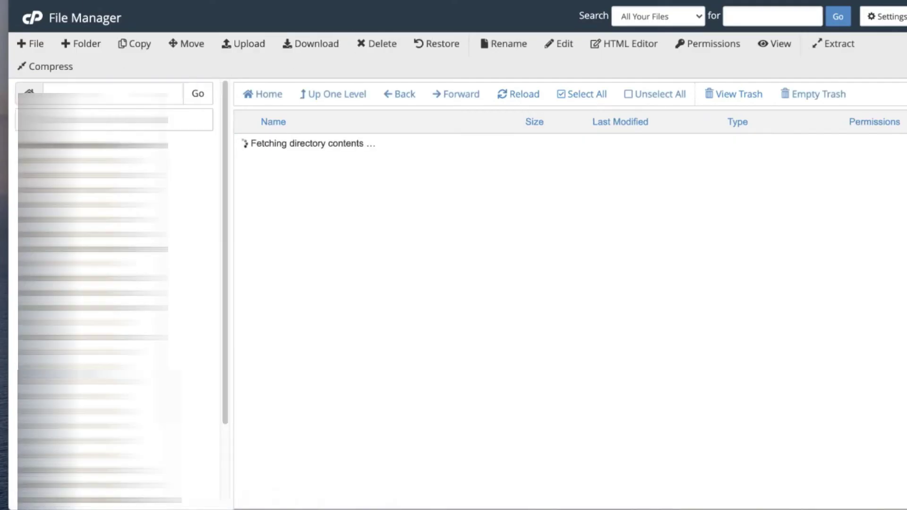
- Switch to the cPanel File Manager, open the new site's directory in the folder tree and examine its WordPress files
{"action": "scroll", "coordinate": [114, 283], "scroll_direction": "down", "scroll_amount": 3}
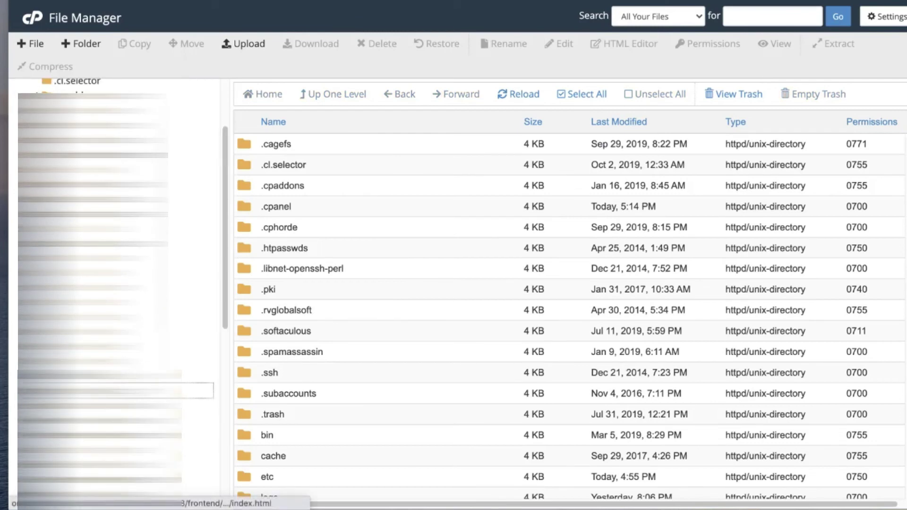
{"action": "scroll", "coordinate": [113, 283], "scroll_direction": "down", "scroll_amount": 5}
{"action": "scroll", "coordinate": [113, 284], "scroll_direction": "down", "scroll_amount": 3}
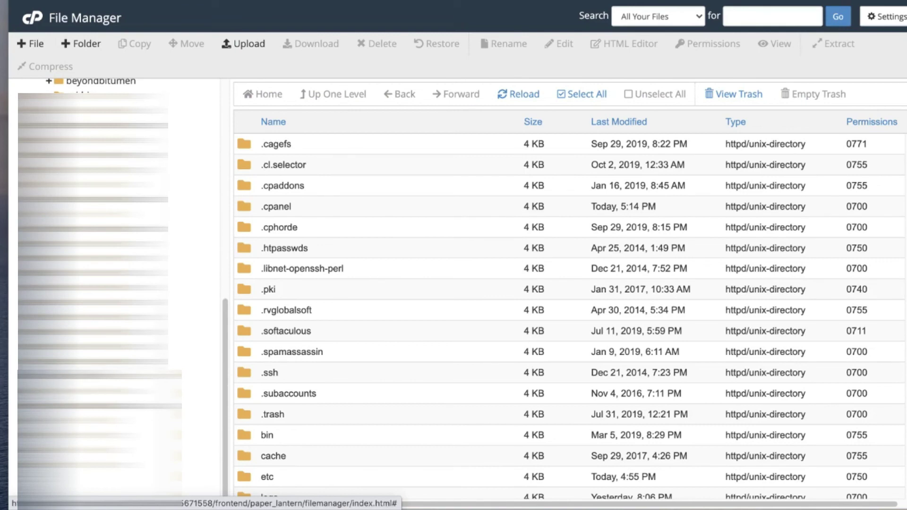
{"action": "left_click", "coordinate": [179, 360]}
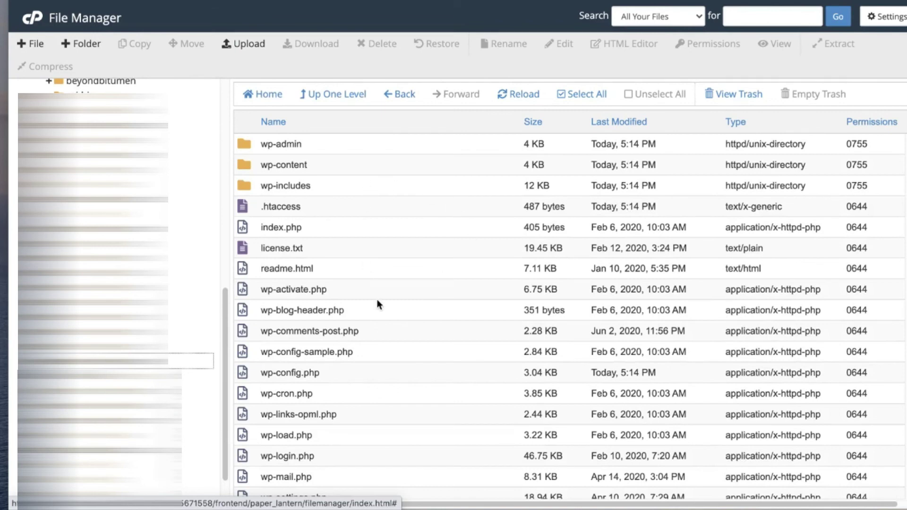
{"action": "scroll", "coordinate": [377, 302], "scroll_direction": "down", "scroll_amount": 2}
{"action": "scroll", "coordinate": [373, 295], "scroll_direction": "up", "scroll_amount": 2}
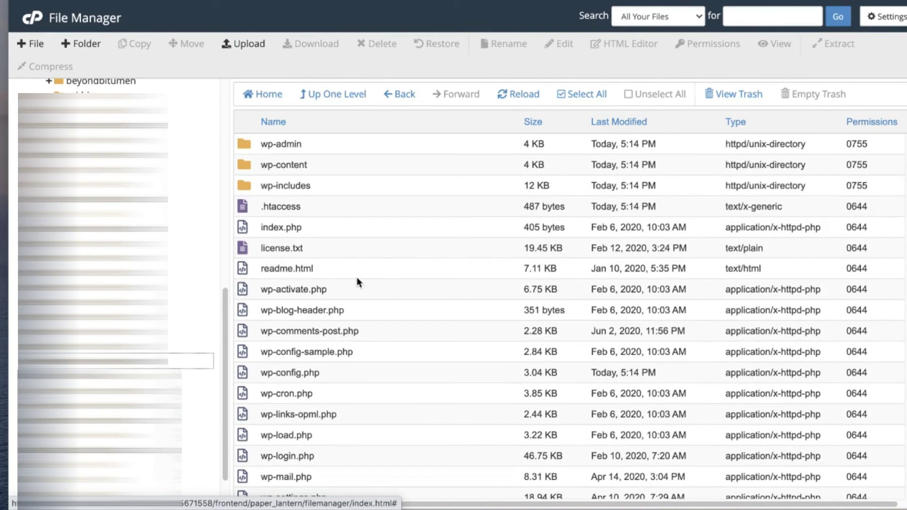